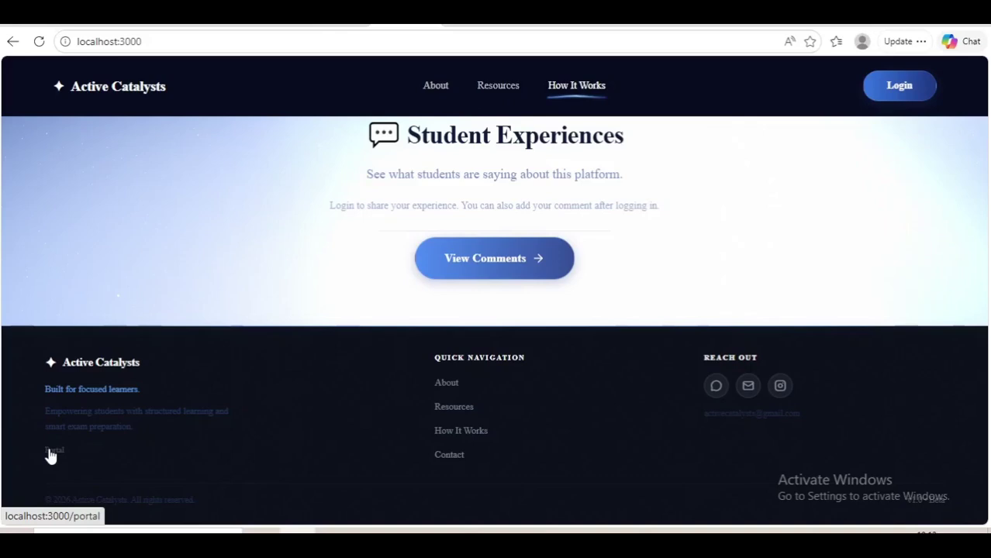
Open the portal from the home page and sign in to the admin control panel
{"action": "left_click", "coordinate": [50, 456]}
{"action": "type", "text": "a"}
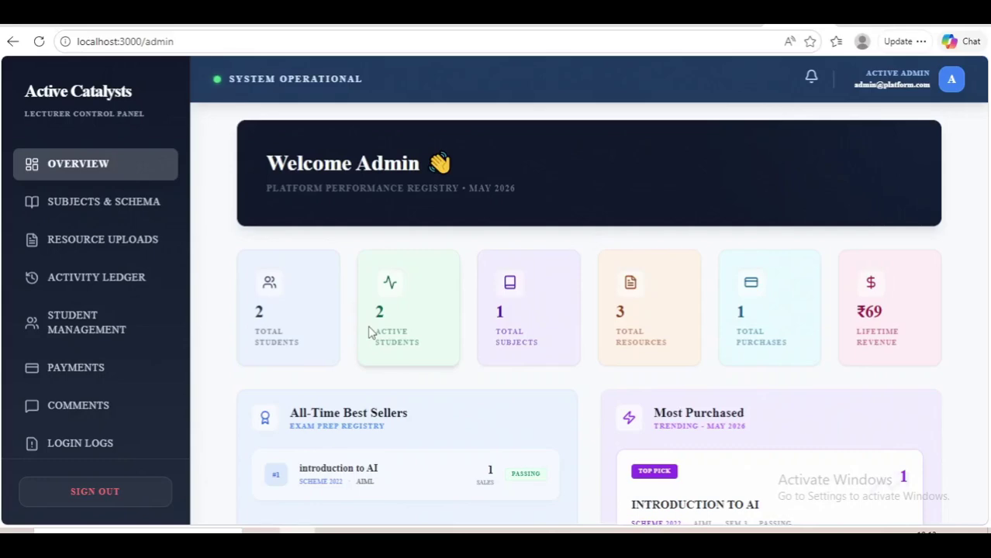
Examine the admin overview's platform totals, best sellers, most purchased items, top viewed notes and branch engagement
{"action": "scroll", "coordinate": [77, 285], "scroll_direction": "down", "scroll_amount": 1}
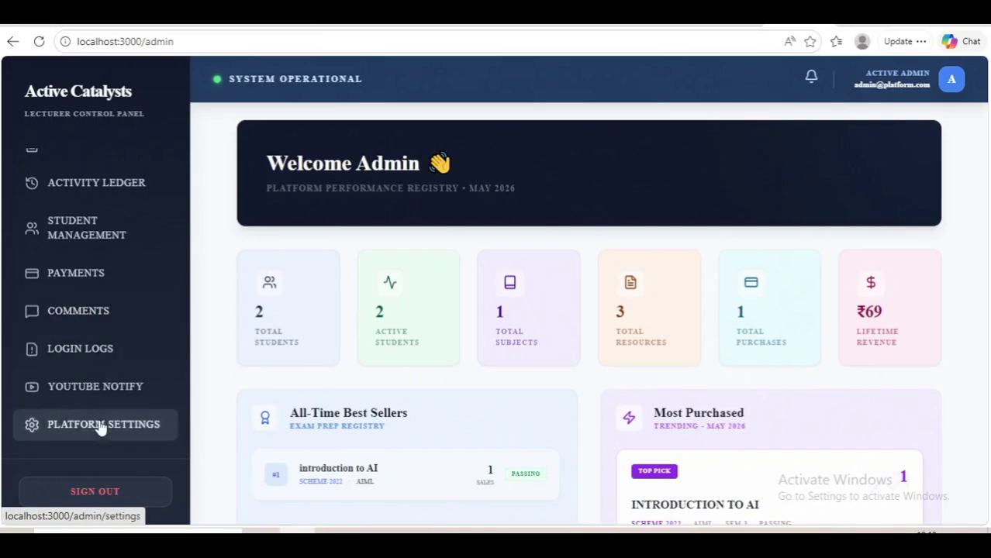
{"action": "scroll", "coordinate": [76, 330], "scroll_direction": "up", "scroll_amount": 2}
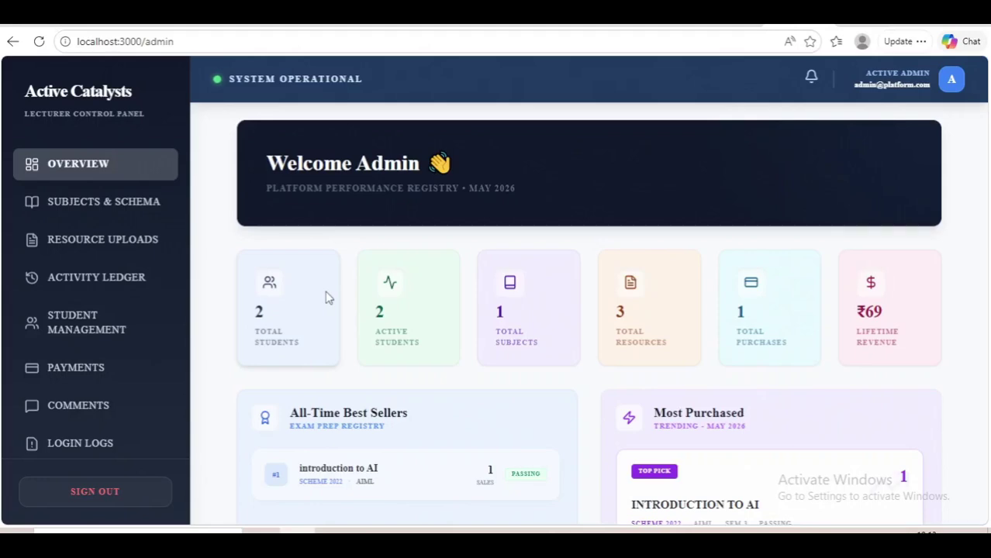
{"action": "scroll", "coordinate": [381, 307], "scroll_direction": "down", "scroll_amount": 5}
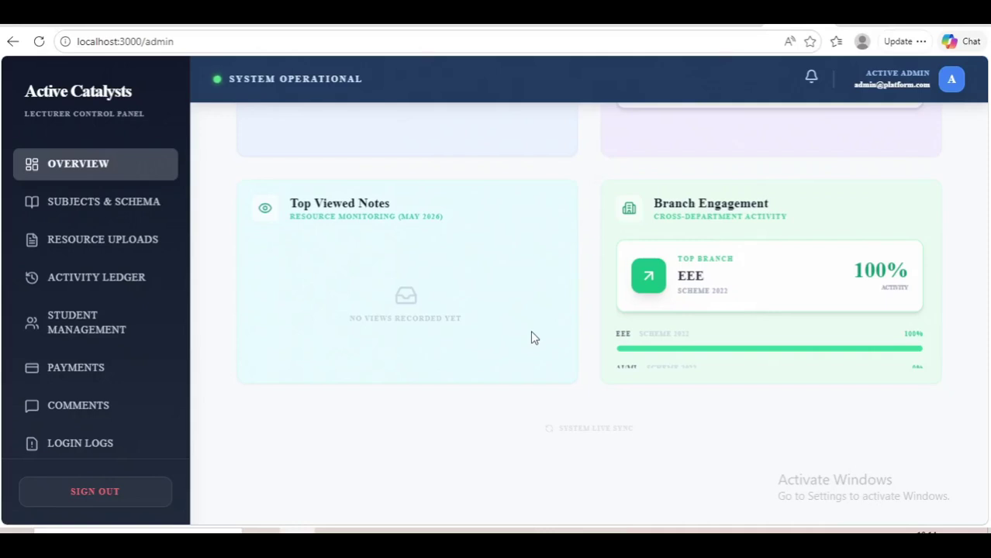
{"action": "scroll", "coordinate": [503, 255], "scroll_direction": "up", "scroll_amount": 5}
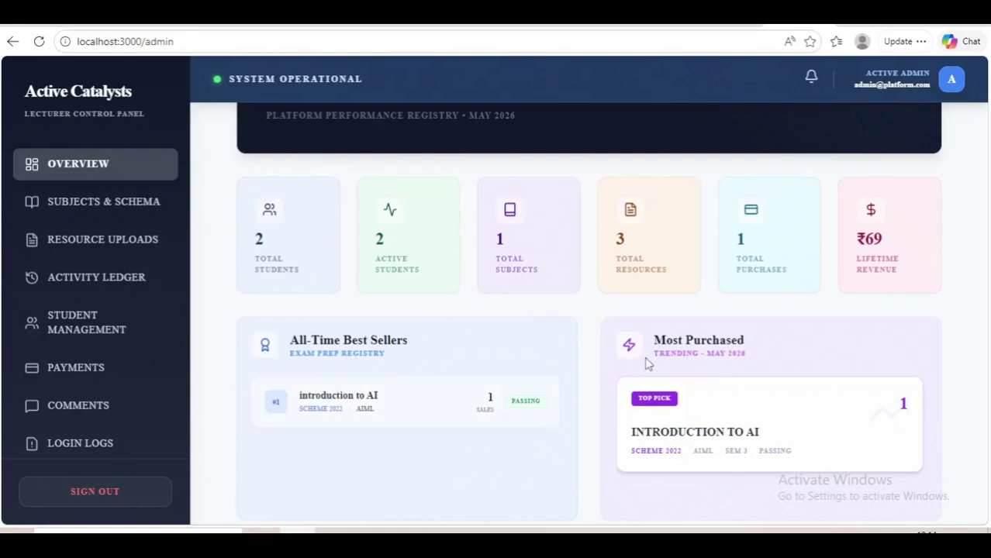
{"action": "scroll", "coordinate": [648, 365], "scroll_direction": "down", "scroll_amount": 3}
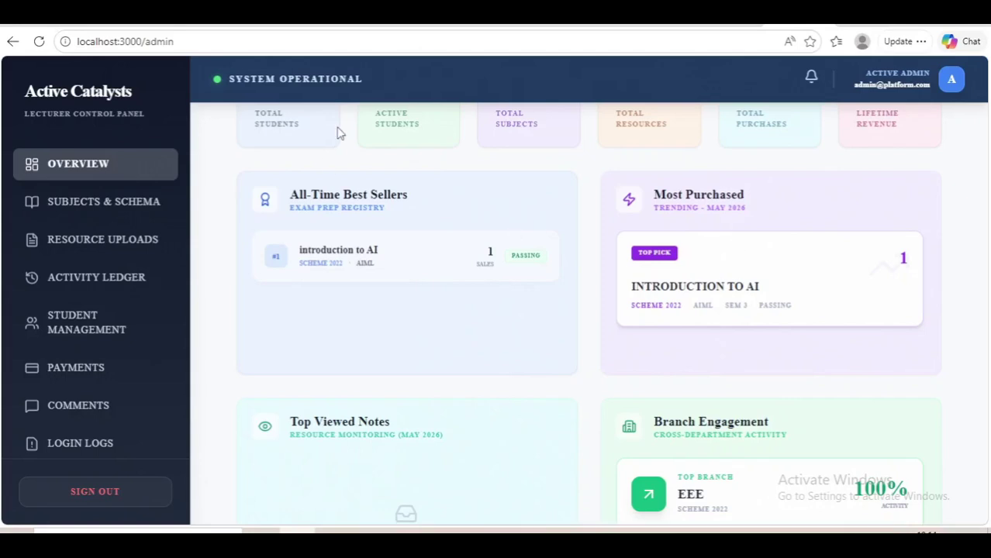
{"action": "scroll", "coordinate": [367, 266], "scroll_direction": "down", "scroll_amount": 1}
{"action": "scroll", "coordinate": [366, 266], "scroll_direction": "up", "scroll_amount": 1}
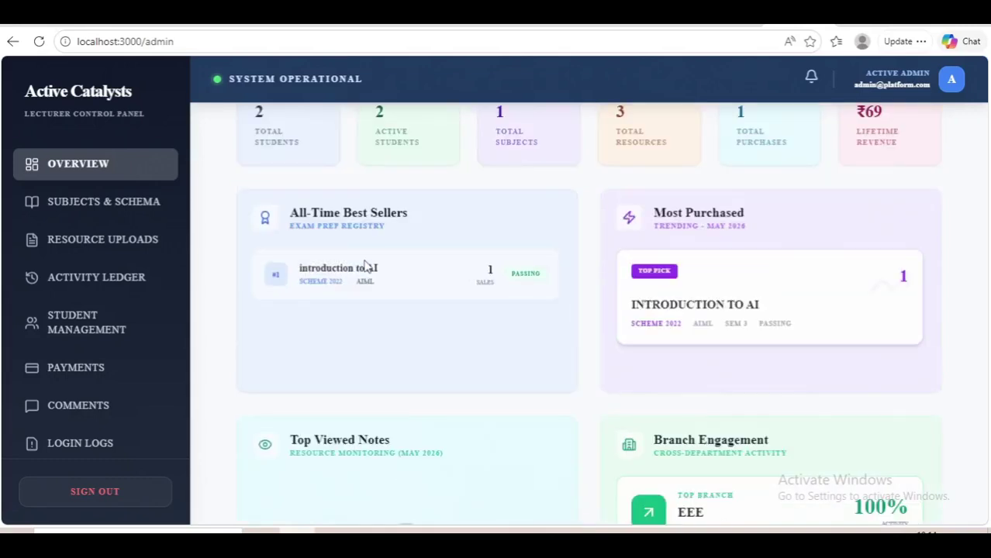
{"action": "scroll", "coordinate": [368, 266], "scroll_direction": "up", "scroll_amount": 2}
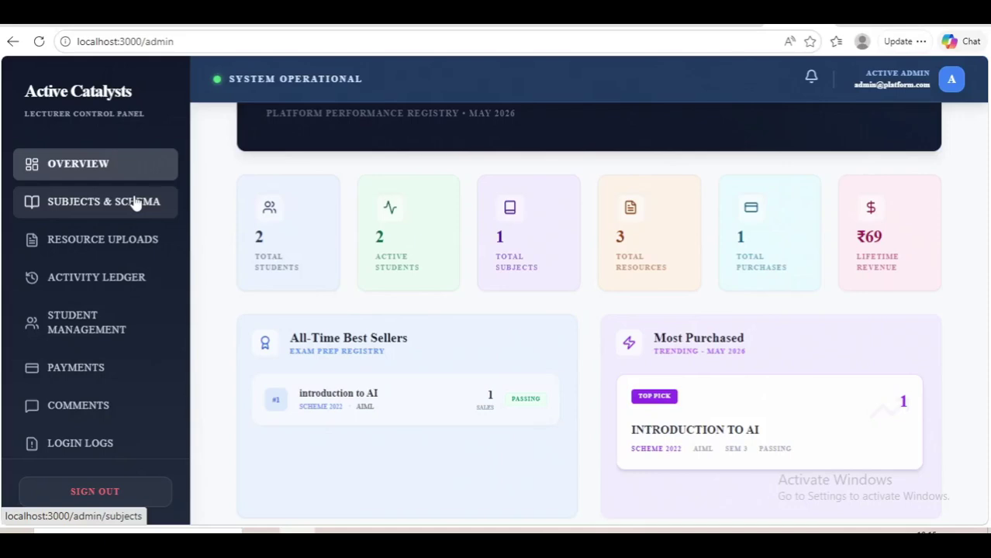
Open the Subjects & Schema page and examine its schema and branch management sections
{"action": "left_click", "coordinate": [135, 202]}
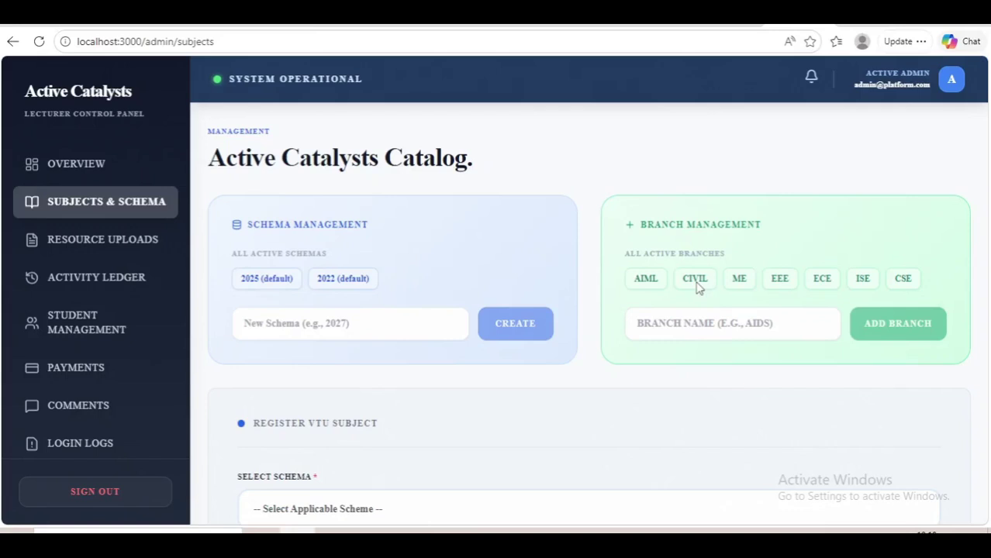
{"action": "left_click", "coordinate": [674, 323]}
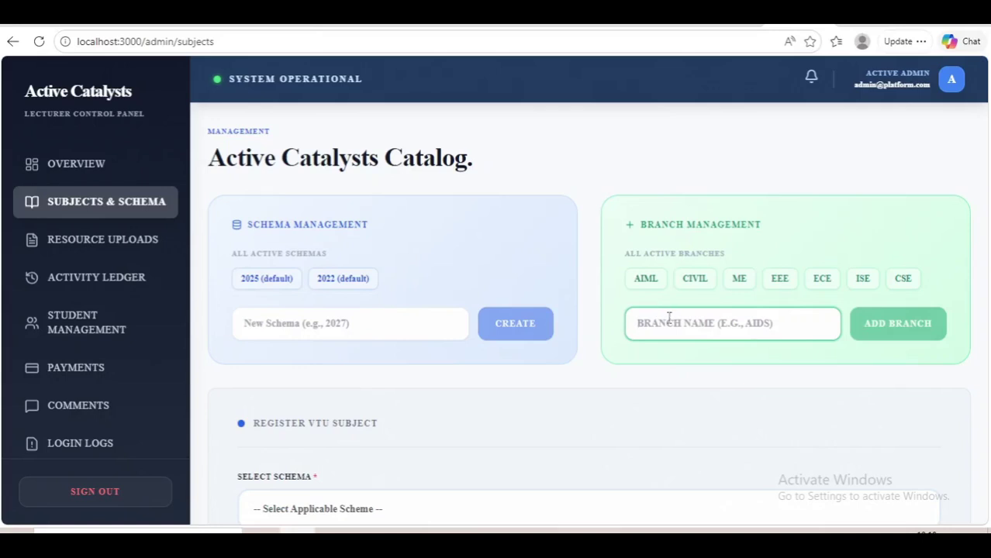
{"action": "scroll", "coordinate": [651, 262], "scroll_direction": "up", "scroll_amount": 1}
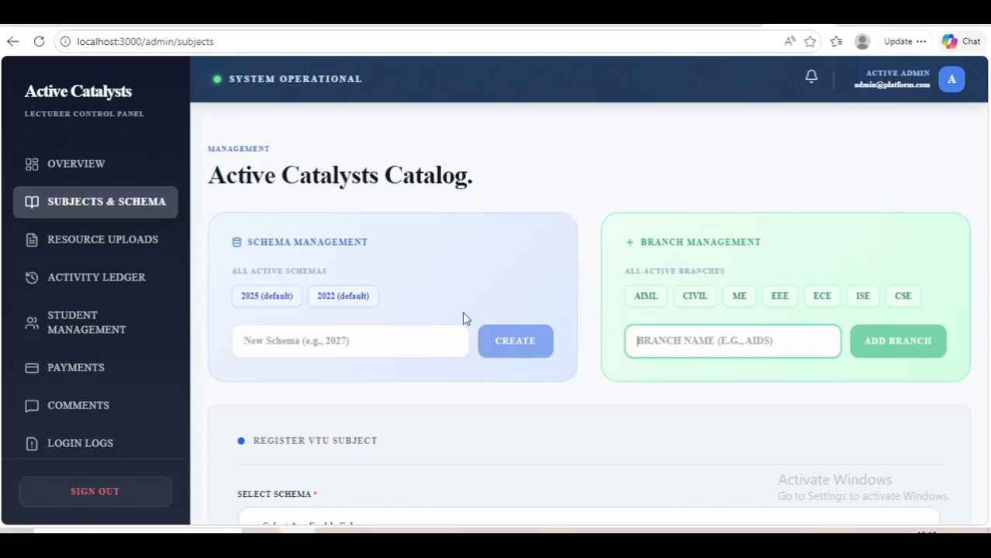
Choose 2022 Scheme as the schema in the VTU subject registration form
{"action": "scroll", "coordinate": [464, 316], "scroll_direction": "down", "scroll_amount": 2}
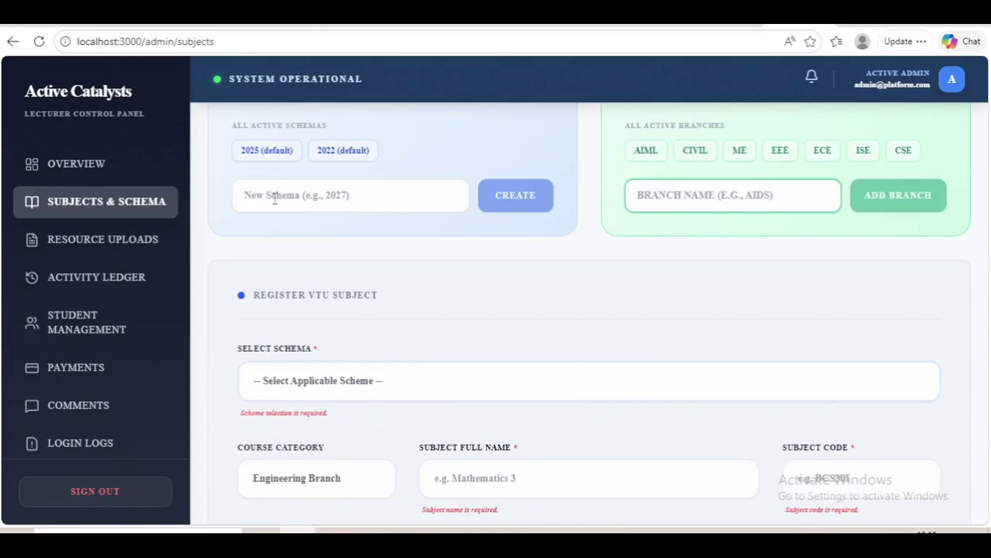
{"action": "scroll", "coordinate": [274, 198], "scroll_direction": "down", "scroll_amount": 1}
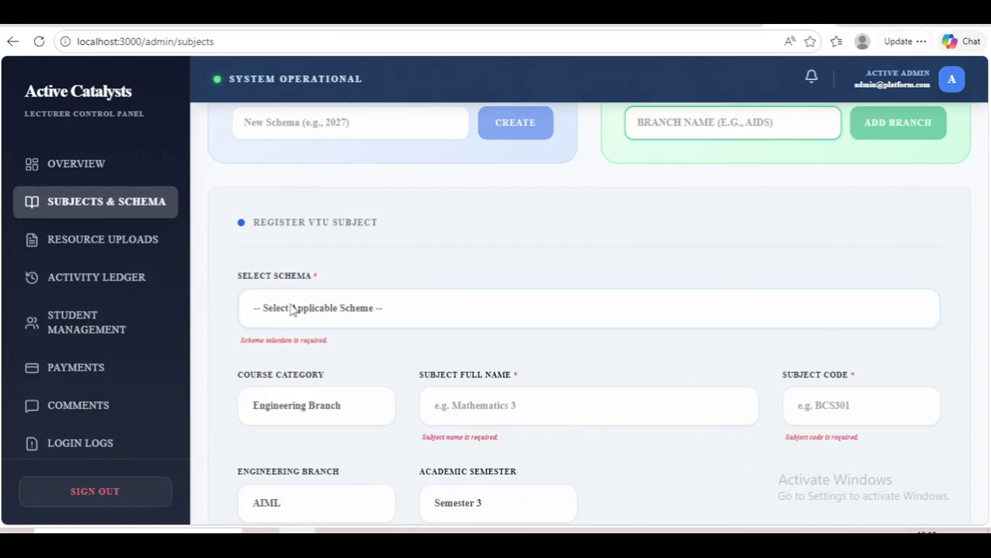
{"action": "left_click", "coordinate": [292, 309]}
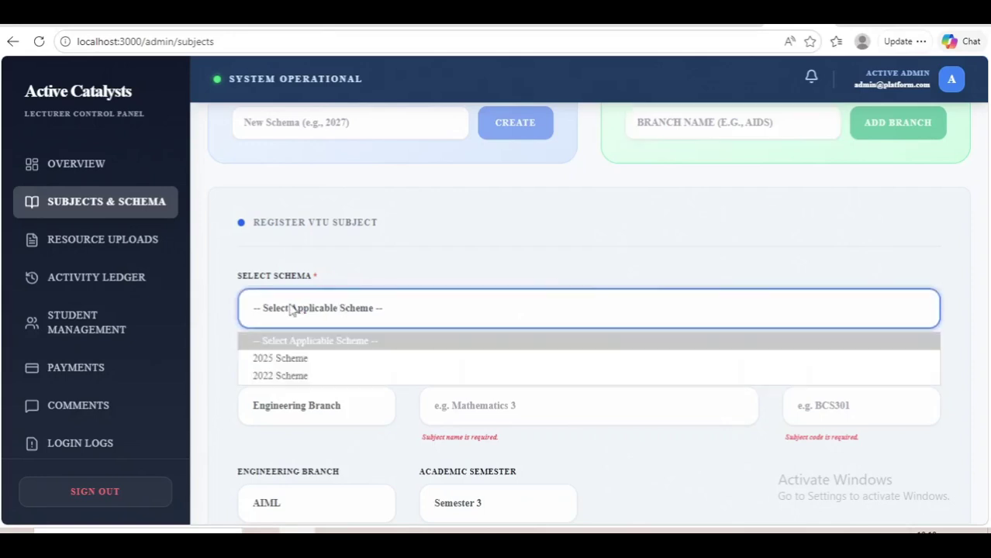
{"action": "left_click", "coordinate": [281, 375]}
Set the subject's course category to First Year and check the semester options offered for it
{"action": "scroll", "coordinate": [282, 304], "scroll_direction": "down", "scroll_amount": 2}
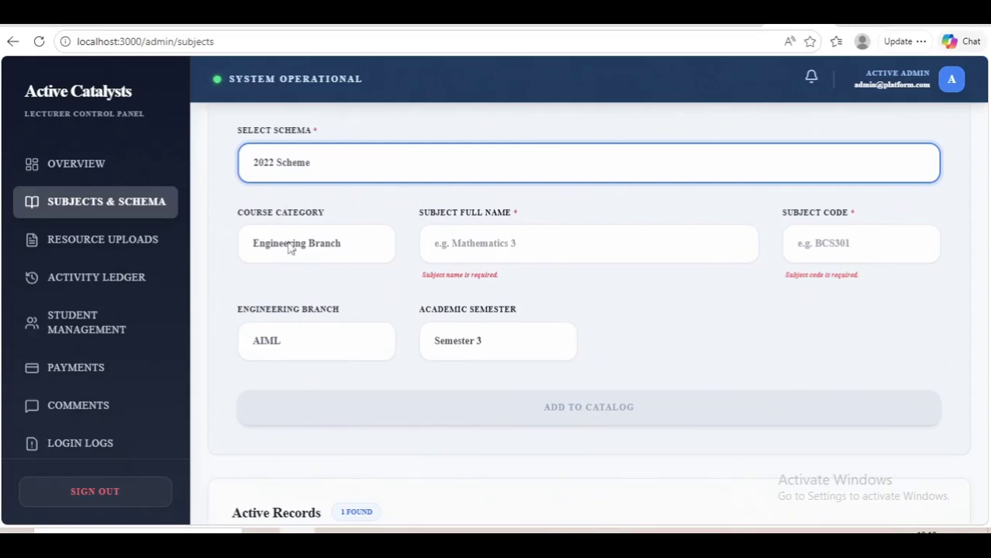
{"action": "left_click", "coordinate": [291, 247]}
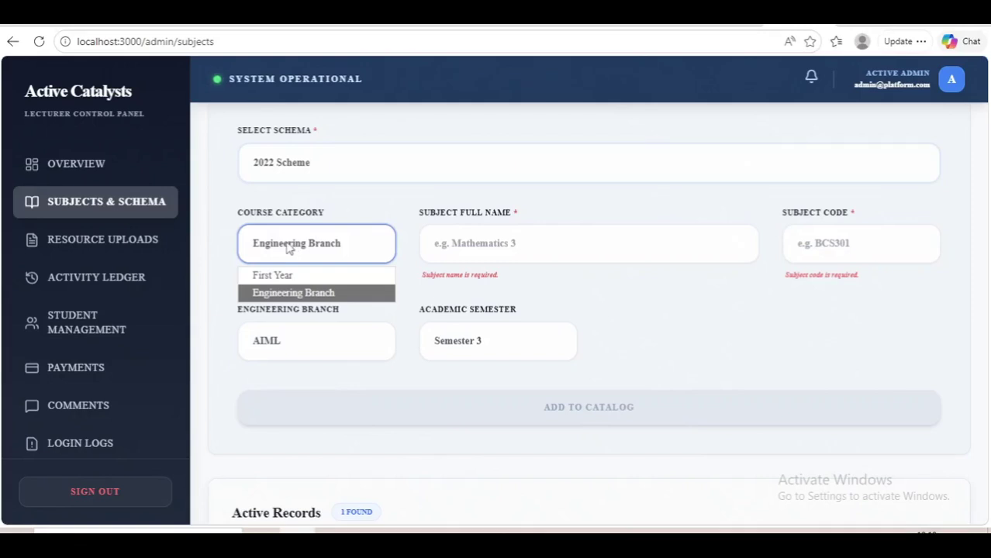
{"action": "left_click", "coordinate": [307, 295]}
{"action": "left_click", "coordinate": [324, 254]}
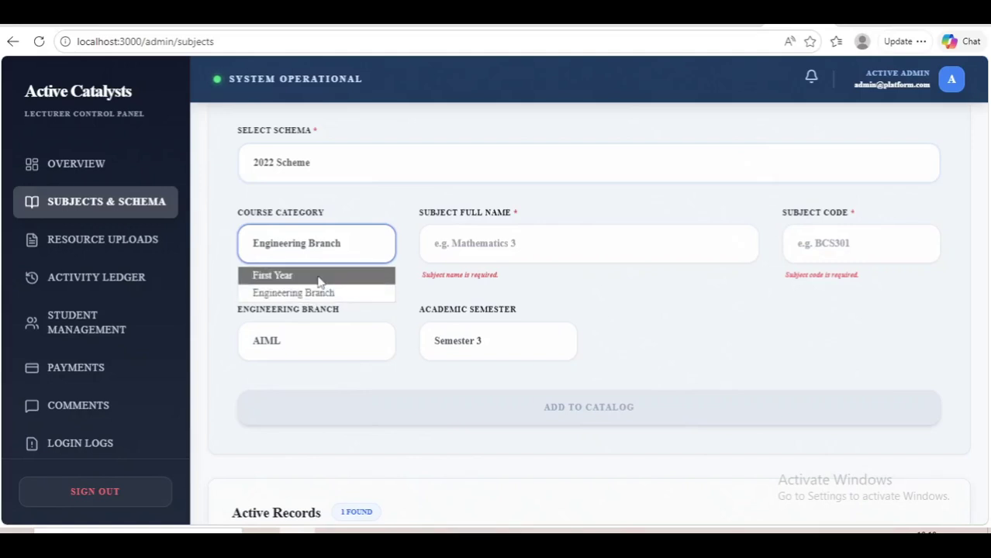
{"action": "left_click", "coordinate": [321, 278]}
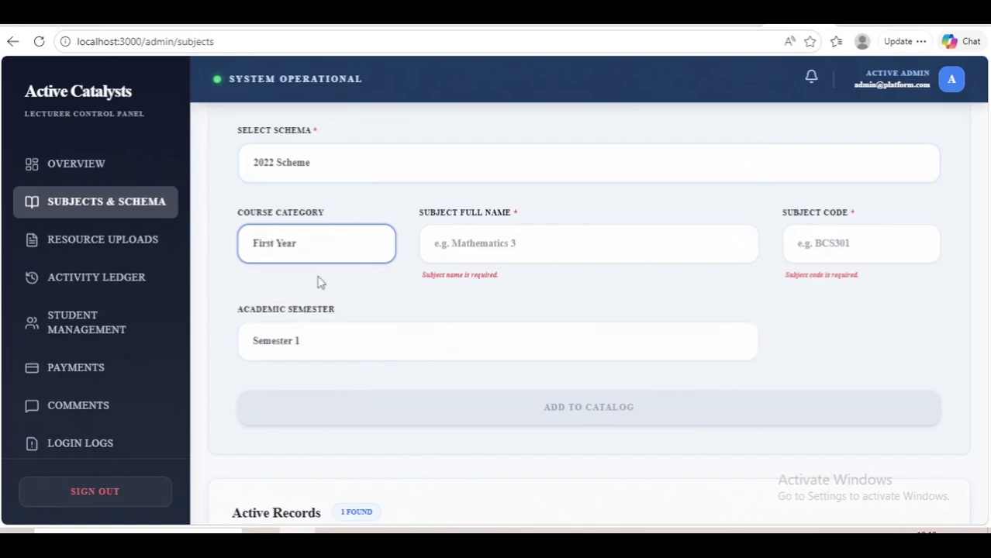
{"action": "left_click", "coordinate": [323, 351]}
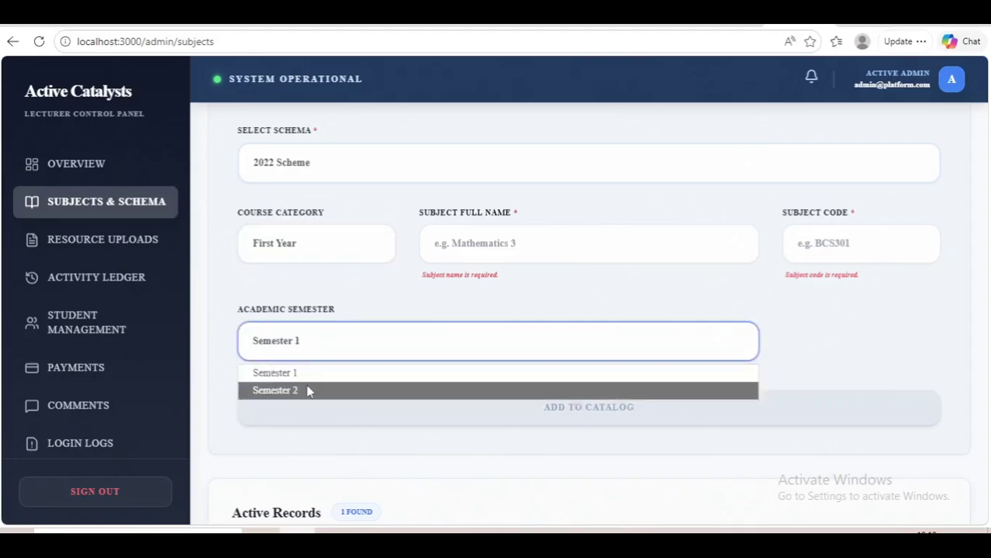
Set the course category back to Engineering Branch and check the list of engineering branches
{"action": "left_click", "coordinate": [330, 242]}
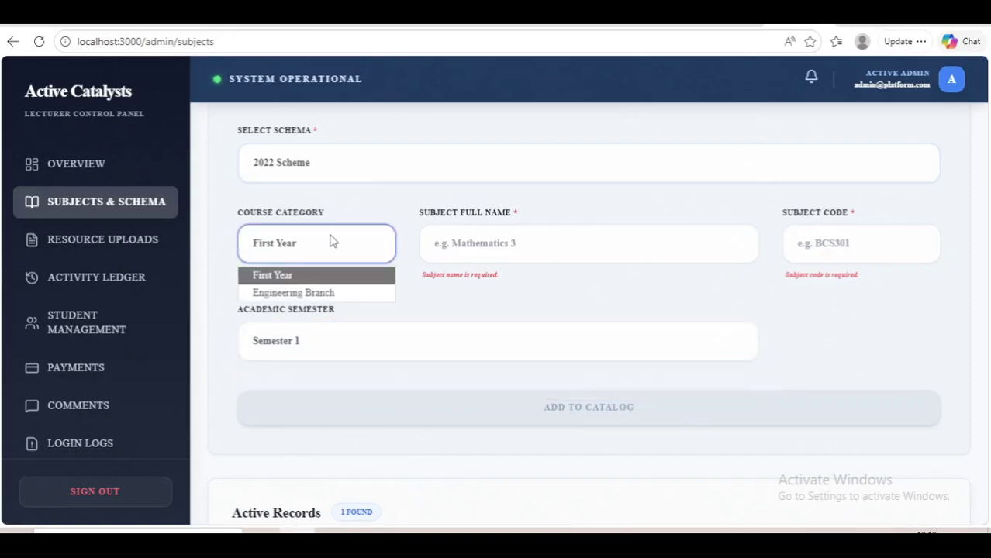
{"action": "left_click", "coordinate": [323, 293]}
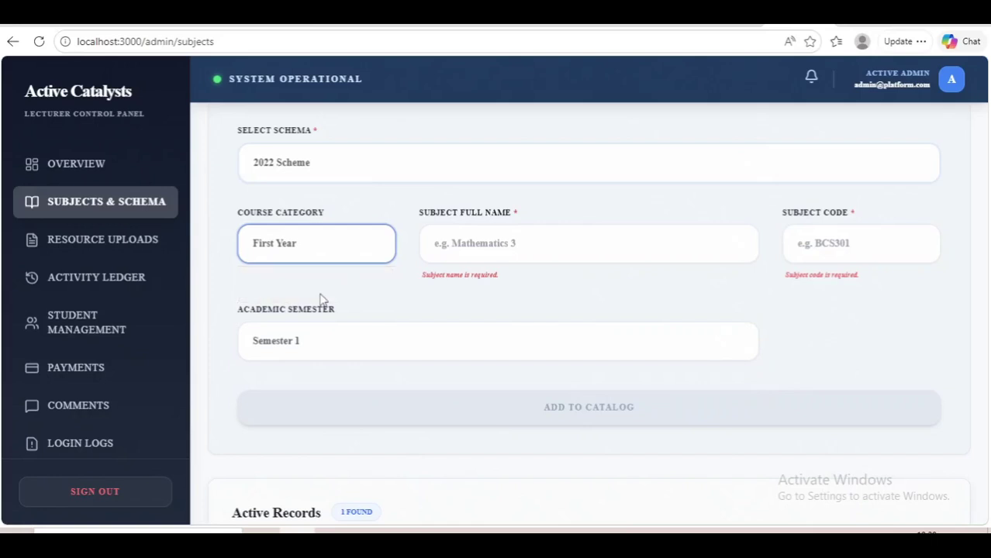
{"action": "left_click", "coordinate": [322, 350]}
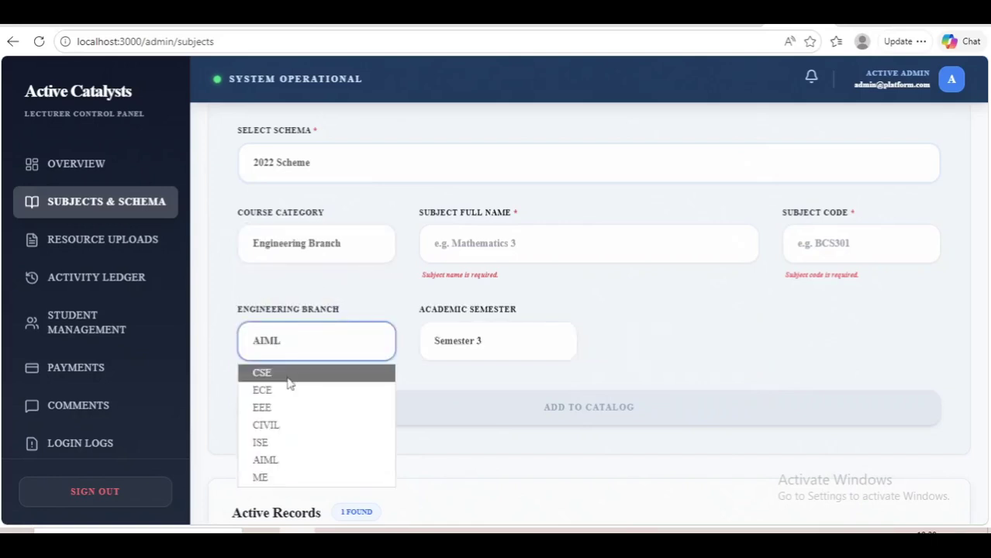
{"action": "left_click", "coordinate": [238, 287]}
{"action": "left_click", "coordinate": [238, 287]}
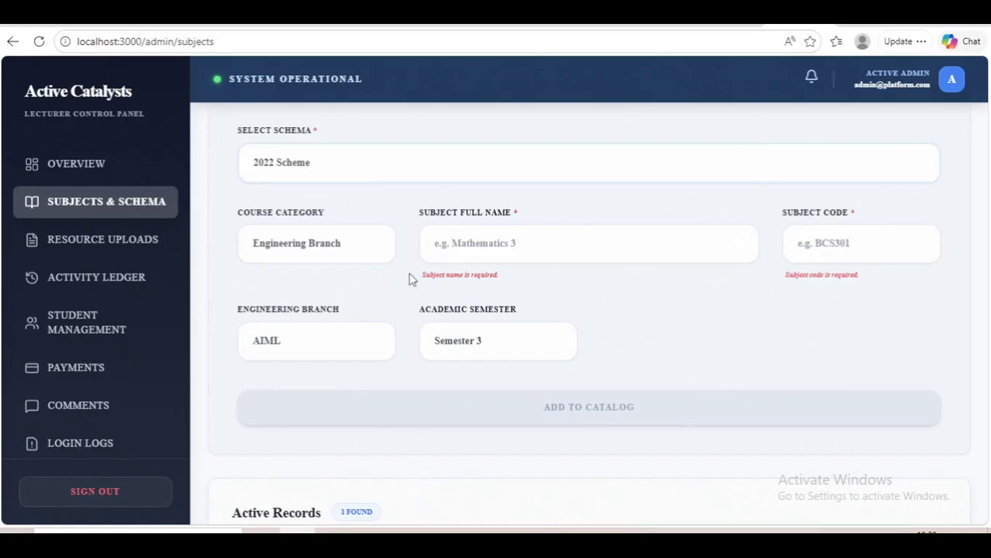
Enter "hih" as the subject full name and check the academic semester options
{"action": "left_click", "coordinate": [482, 252]}
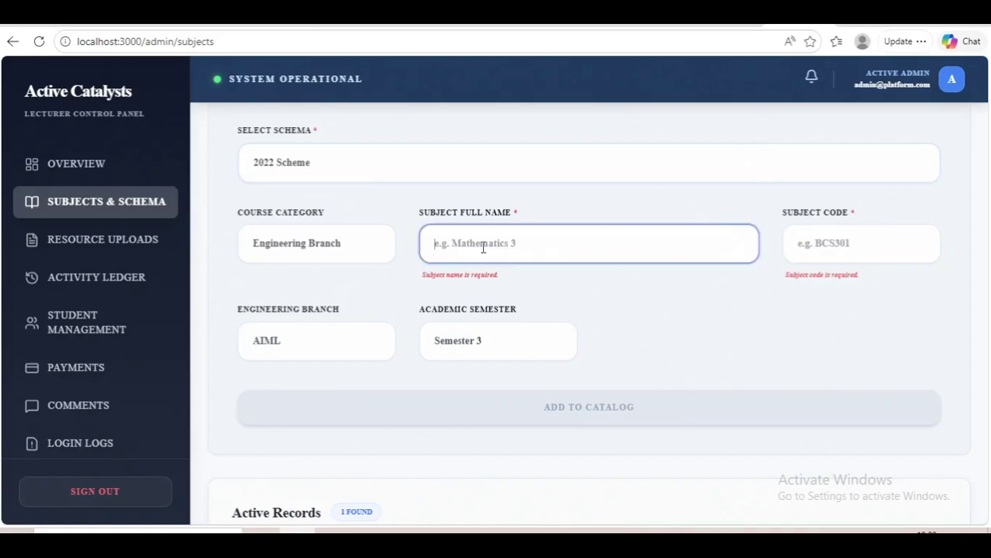
{"action": "type", "text": "hih"}
{"action": "left_click", "coordinate": [469, 350]}
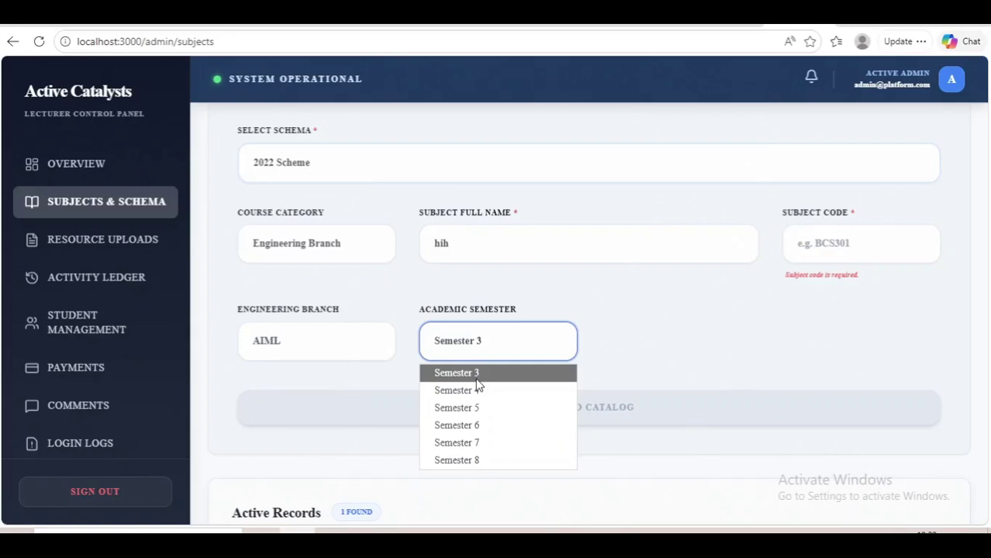
Try to add the subject to the catalog with the subject code left empty, and look at the active records
{"action": "left_click", "coordinate": [832, 243]}
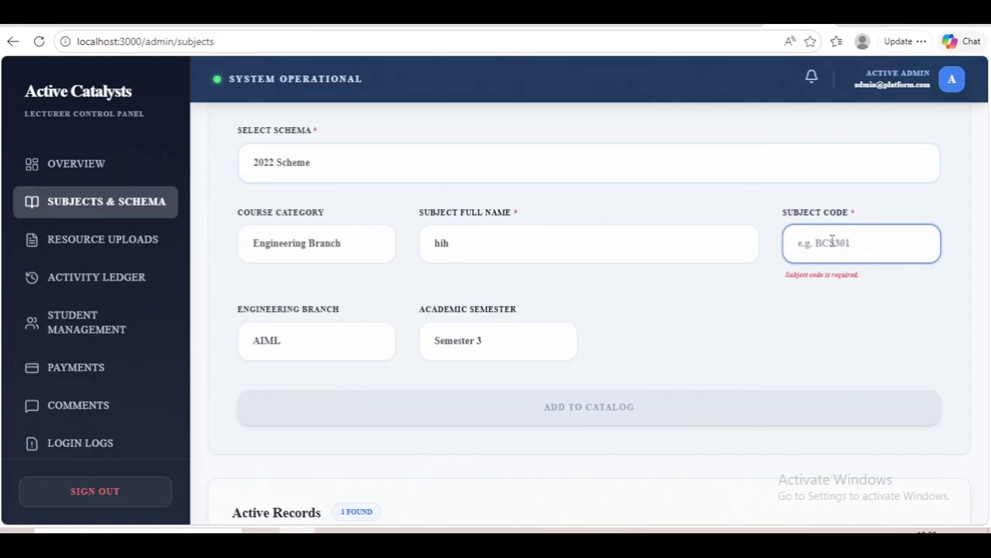
{"action": "scroll", "coordinate": [606, 249], "scroll_direction": "down", "scroll_amount": 1}
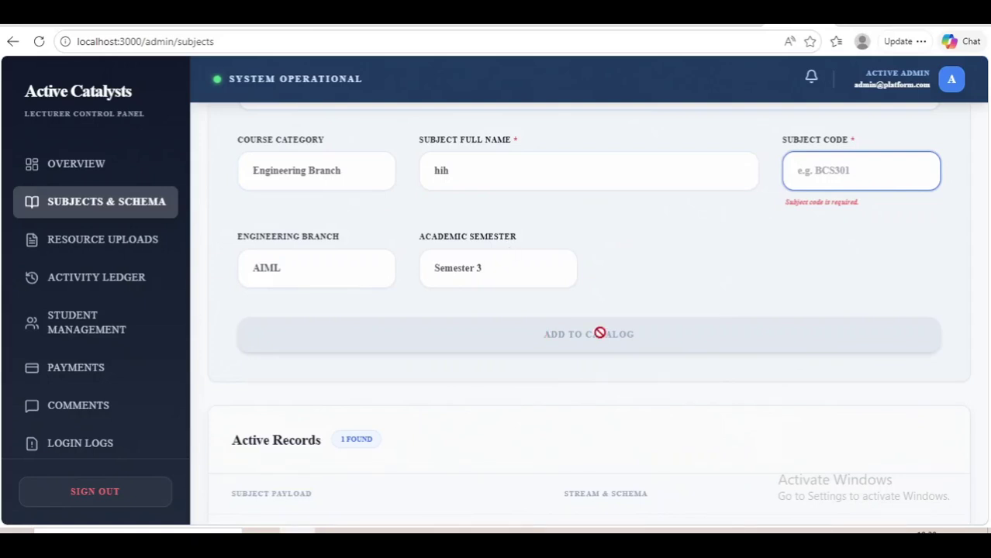
{"action": "scroll", "coordinate": [549, 283], "scroll_direction": "up", "scroll_amount": 2}
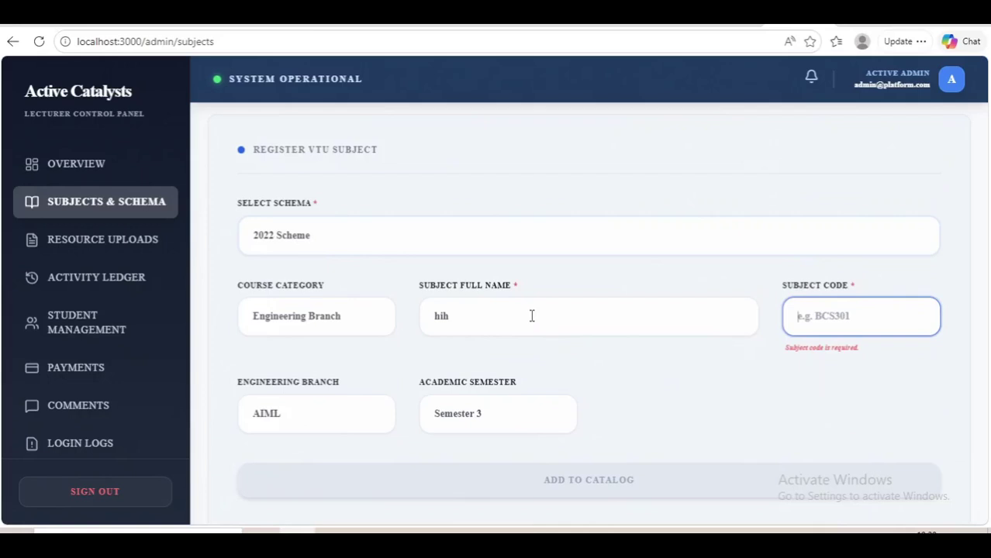
{"action": "scroll", "coordinate": [532, 315], "scroll_direction": "down", "scroll_amount": 2}
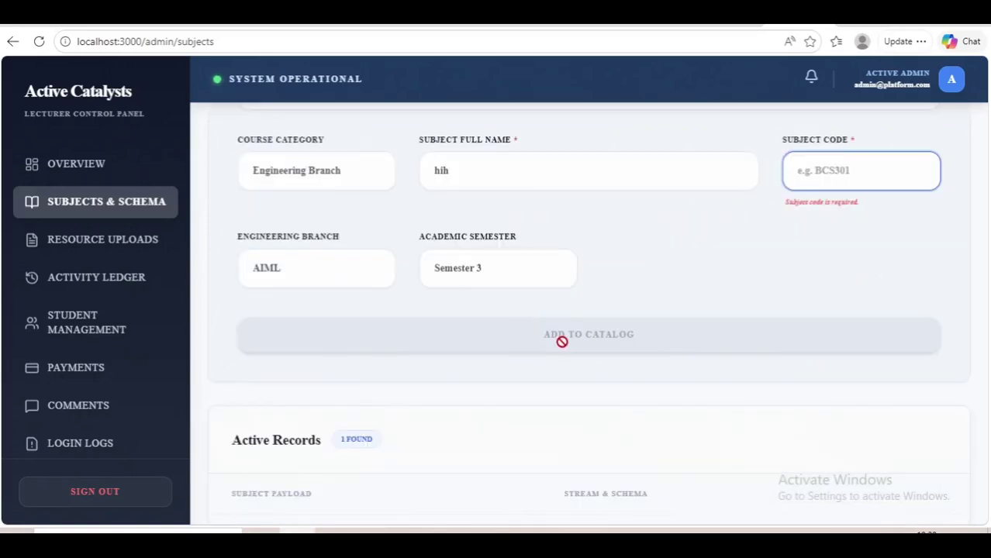
{"action": "left_click", "coordinate": [587, 343]}
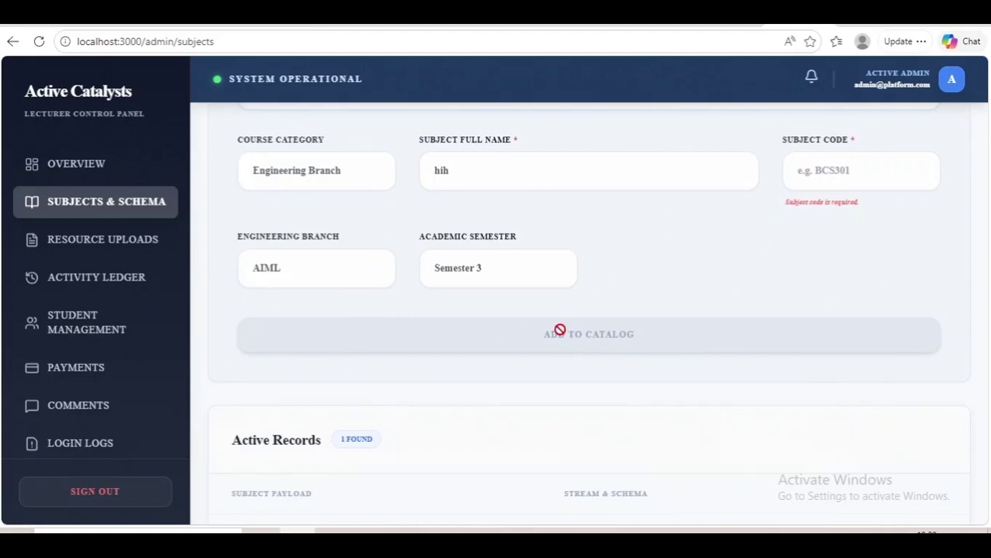
{"action": "scroll", "coordinate": [589, 305], "scroll_direction": "down", "scroll_amount": 1}
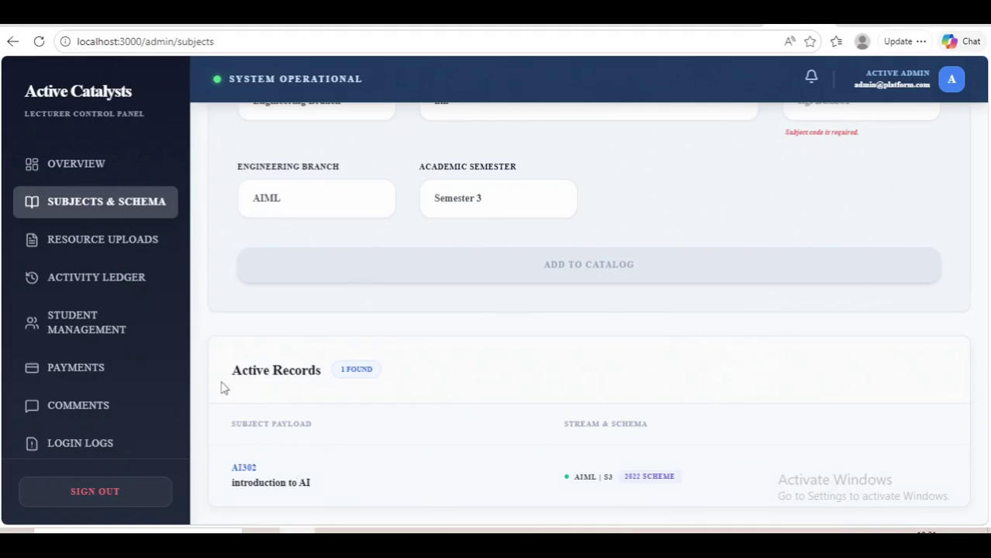
Open the Resource Uploads page and select 2022 Scheme as the scheme for the upload
{"action": "left_click", "coordinate": [96, 246]}
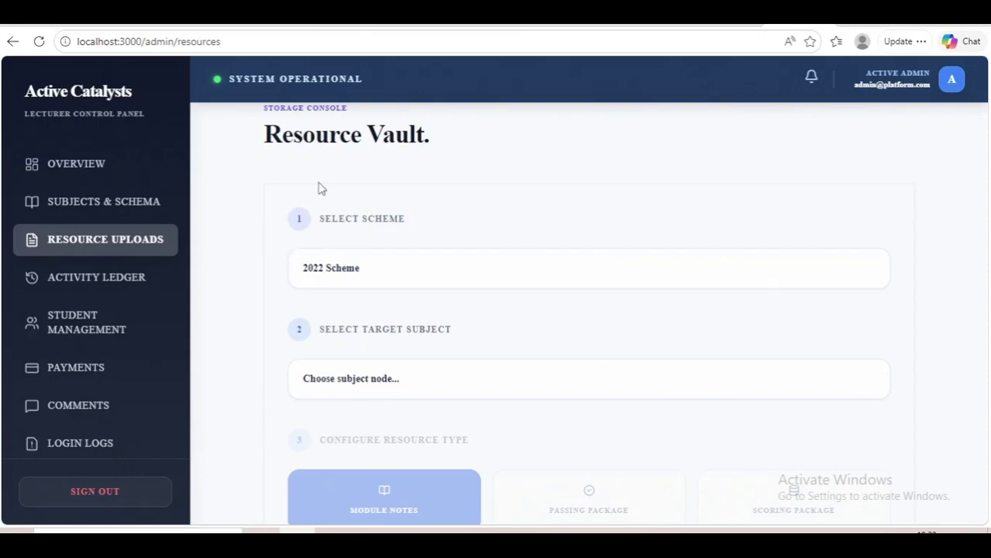
{"action": "scroll", "coordinate": [309, 169], "scroll_direction": "up", "scroll_amount": 1}
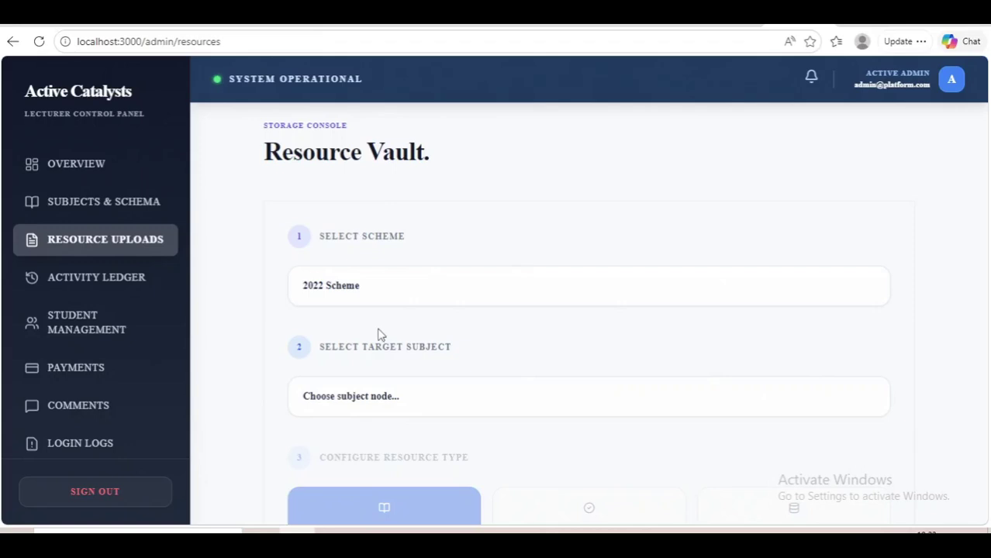
{"action": "left_click", "coordinate": [370, 289]}
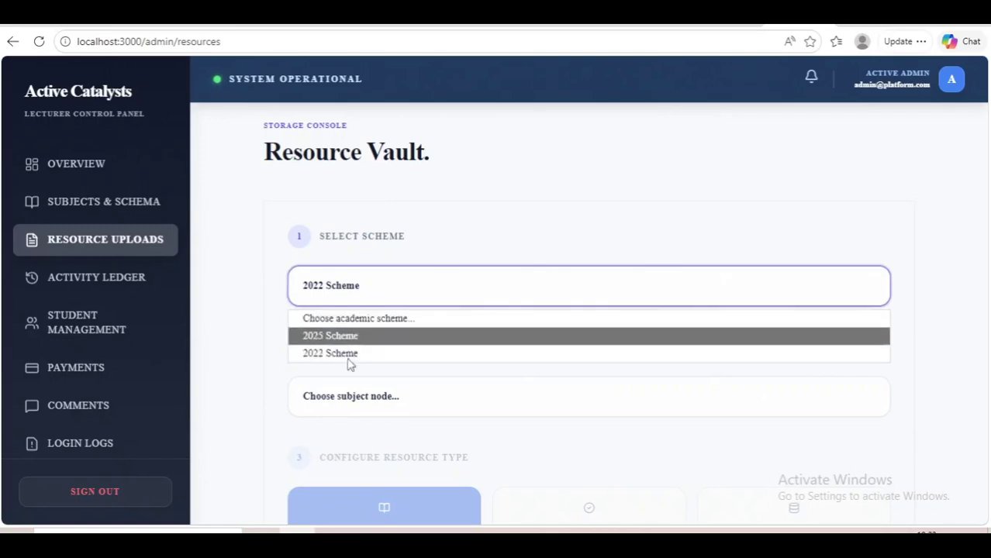
{"action": "left_click", "coordinate": [349, 355]}
{"action": "scroll", "coordinate": [342, 342], "scroll_direction": "down", "scroll_amount": 1}
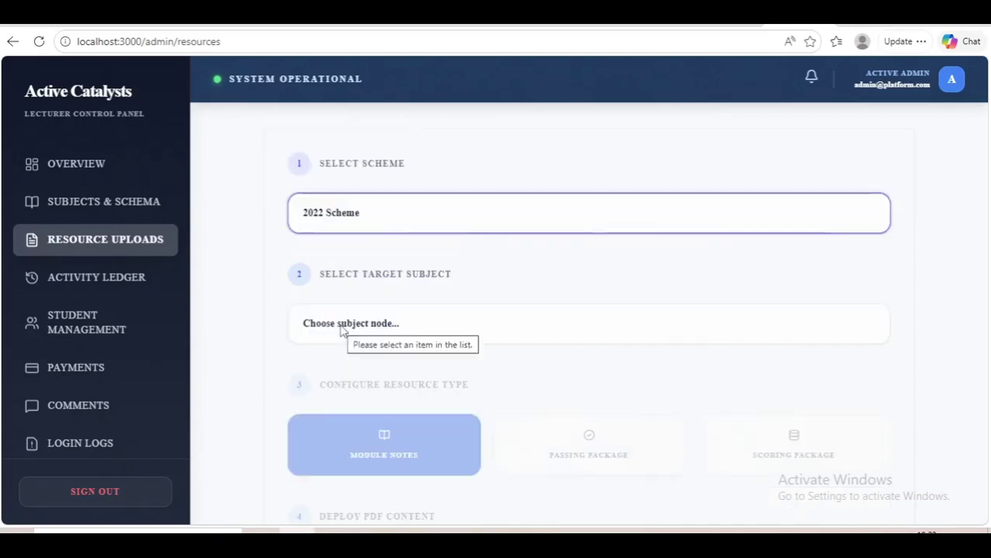
Select AIML | S3 | introduction to AI as the target subject and view its resource type and module options
{"action": "left_click", "coordinate": [343, 329]}
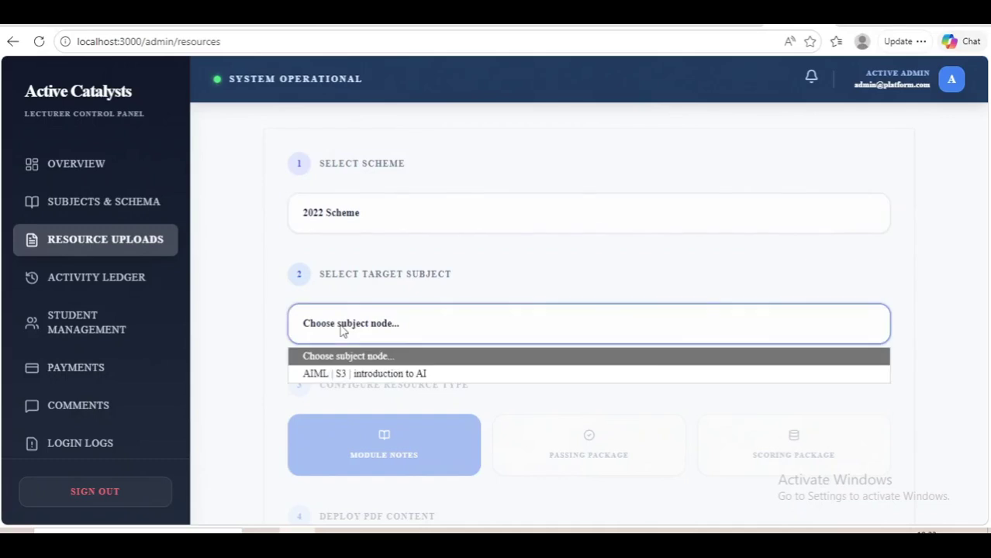
{"action": "left_click", "coordinate": [353, 375]}
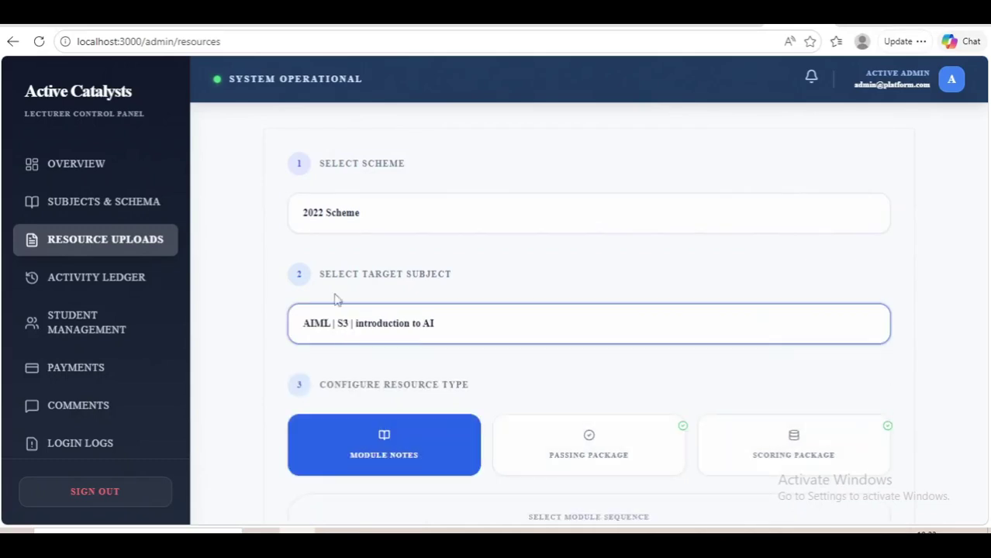
{"action": "scroll", "coordinate": [343, 268], "scroll_direction": "down", "scroll_amount": 2}
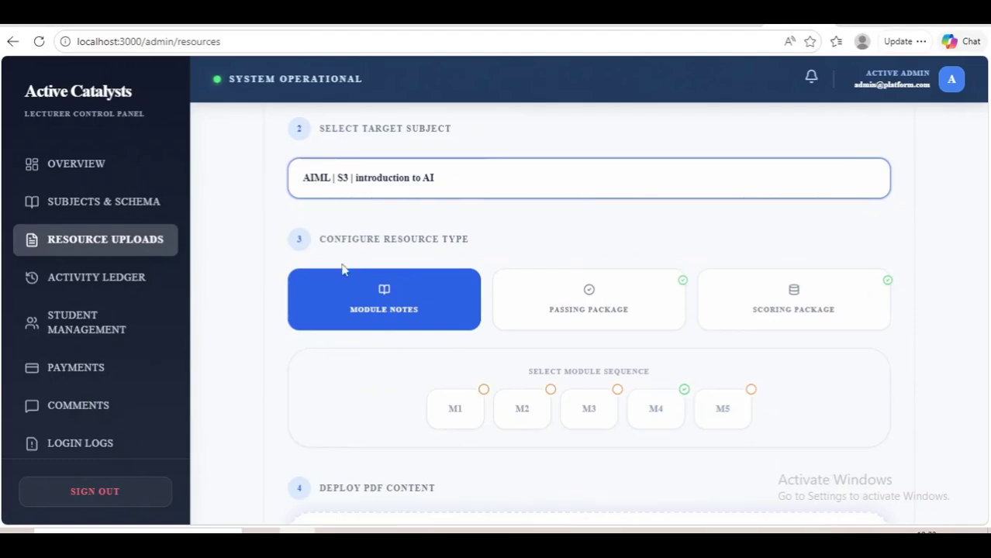
{"action": "scroll", "coordinate": [343, 268], "scroll_direction": "down", "scroll_amount": 1}
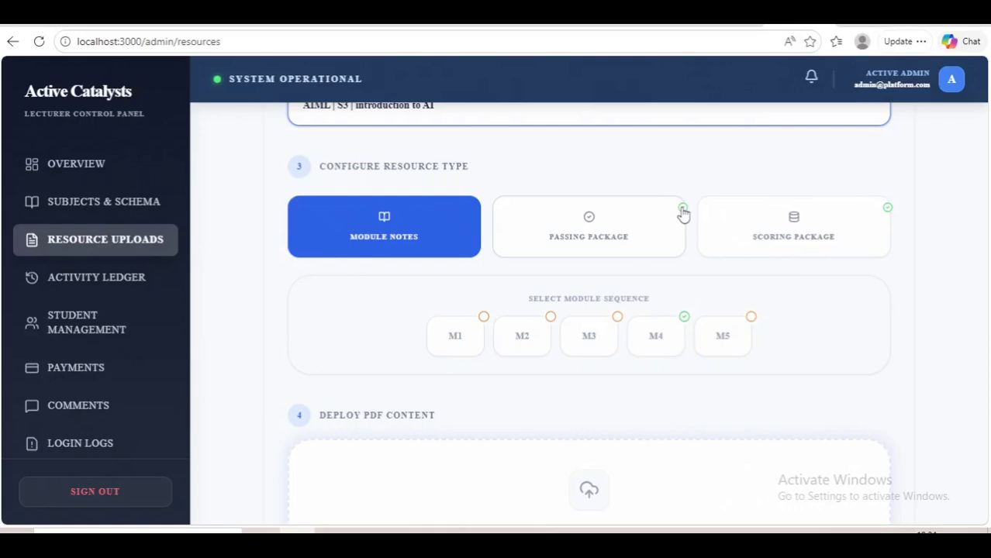
Choose Passing Package as the resource type and check whether a PDF can be uploaded for it
{"action": "left_click", "coordinate": [620, 229]}
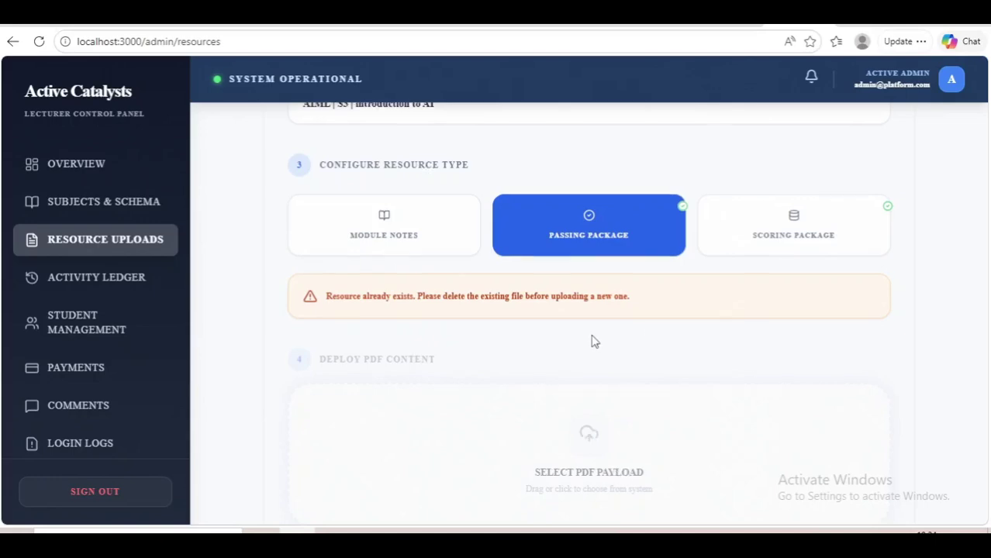
{"action": "scroll", "coordinate": [592, 334], "scroll_direction": "down", "scroll_amount": 3}
{"action": "scroll", "coordinate": [592, 326], "scroll_direction": "up", "scroll_amount": 3}
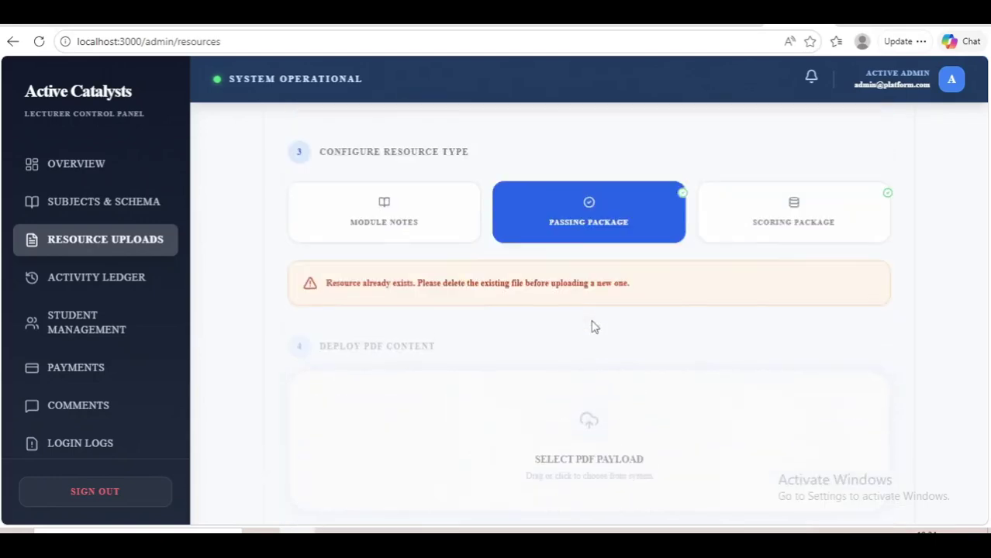
Set the resource type back to Module Notes and try modules M1 and M2 before settling on M3
{"action": "left_click", "coordinate": [425, 229]}
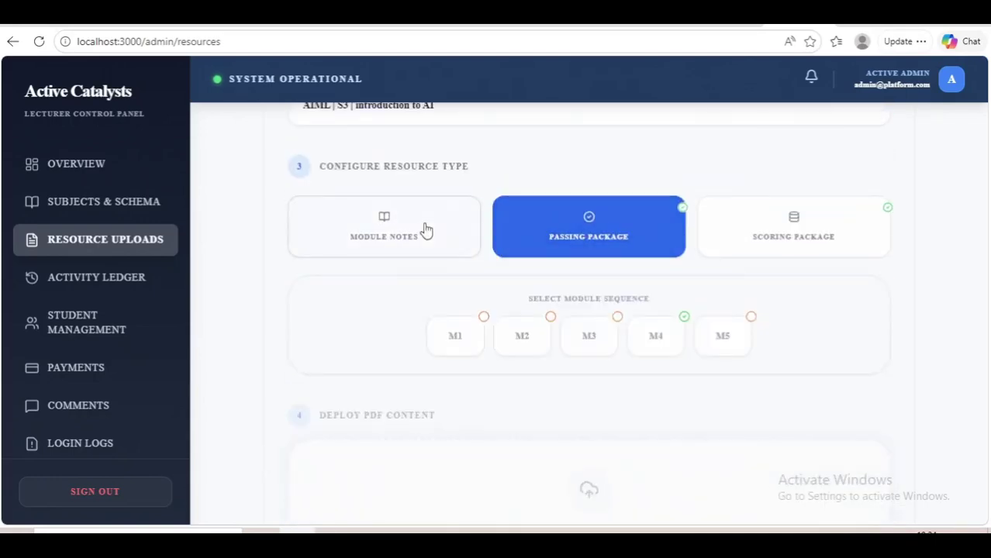
{"action": "left_click", "coordinate": [459, 344]}
{"action": "left_click", "coordinate": [514, 343]}
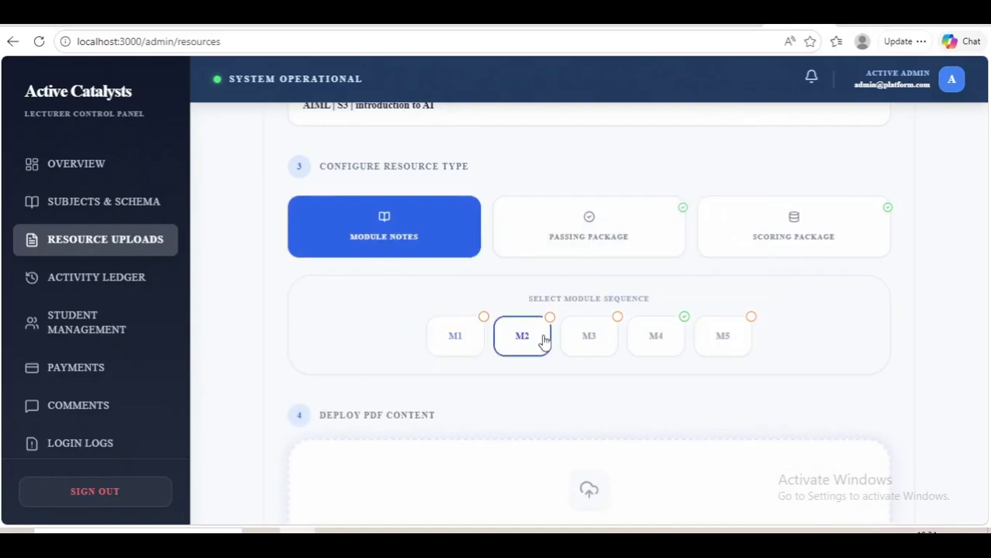
{"action": "left_click", "coordinate": [594, 341]}
Examine the PDF upload area for the selected module and the Vault Inventory of uploaded resources
{"action": "scroll", "coordinate": [597, 342], "scroll_direction": "down", "scroll_amount": 2}
{"action": "scroll", "coordinate": [597, 339], "scroll_direction": "down", "scroll_amount": 2}
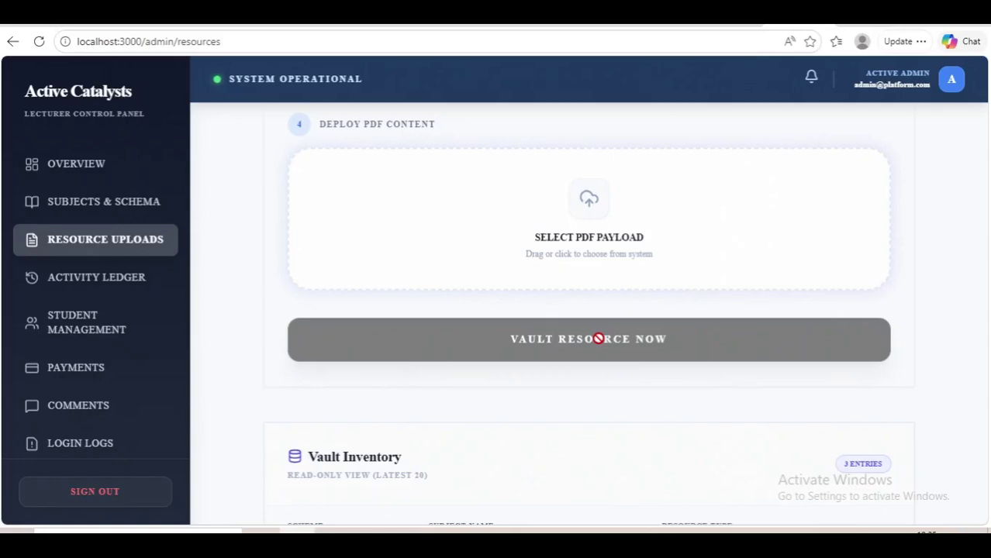
{"action": "scroll", "coordinate": [608, 342], "scroll_direction": "up", "scroll_amount": 3}
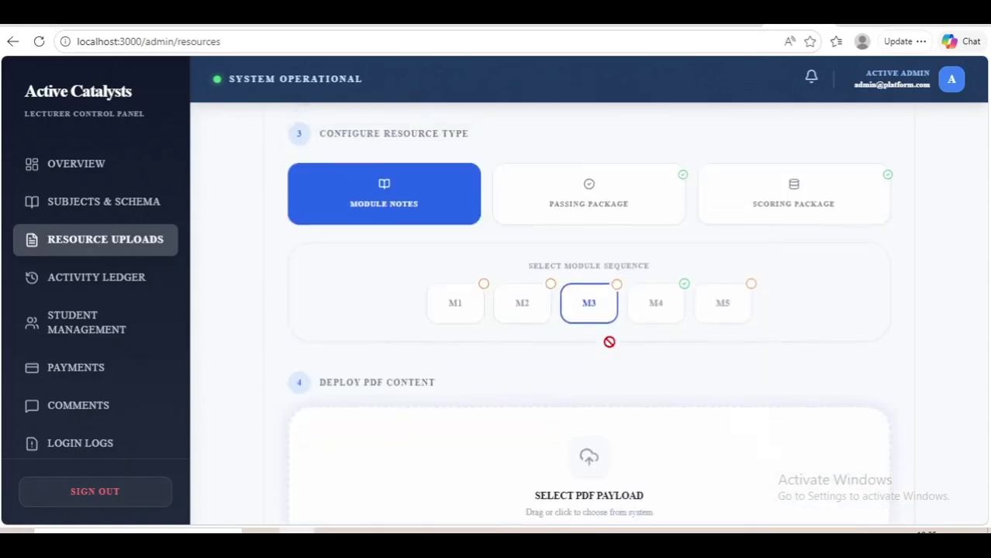
{"action": "scroll", "coordinate": [609, 342], "scroll_direction": "up", "scroll_amount": 1}
{"action": "scroll", "coordinate": [610, 348], "scroll_direction": "down", "scroll_amount": 8}
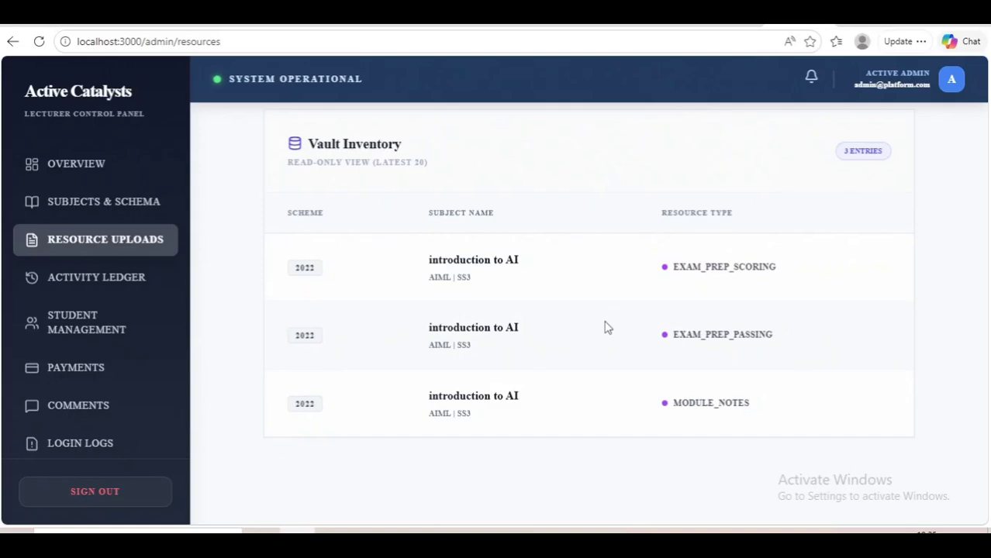
Open the Activity Ledger and review the platform activity records with their filter options
{"action": "left_click", "coordinate": [115, 279]}
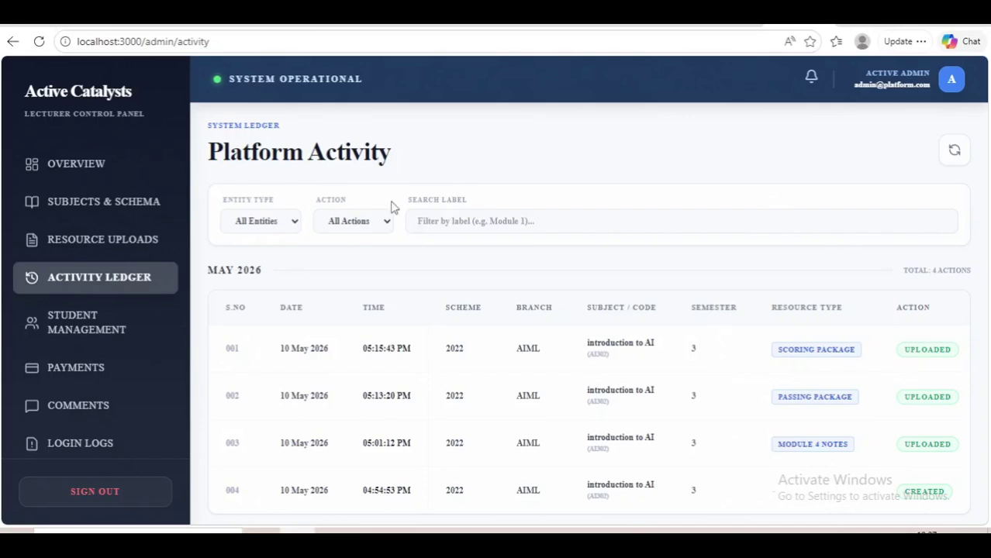
{"action": "scroll", "coordinate": [230, 276], "scroll_direction": "down", "scroll_amount": 1}
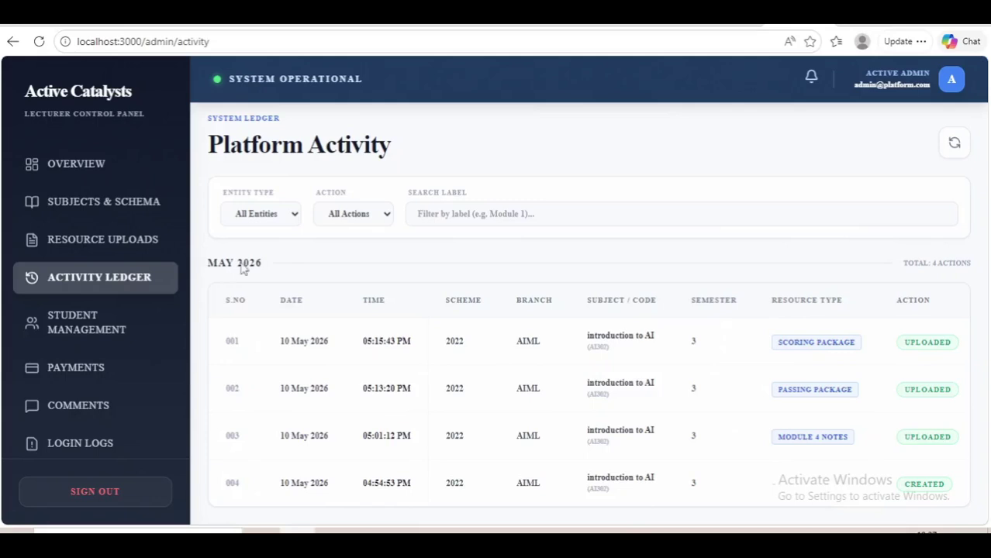
{"action": "scroll", "coordinate": [113, 331], "scroll_direction": "up", "scroll_amount": 1}
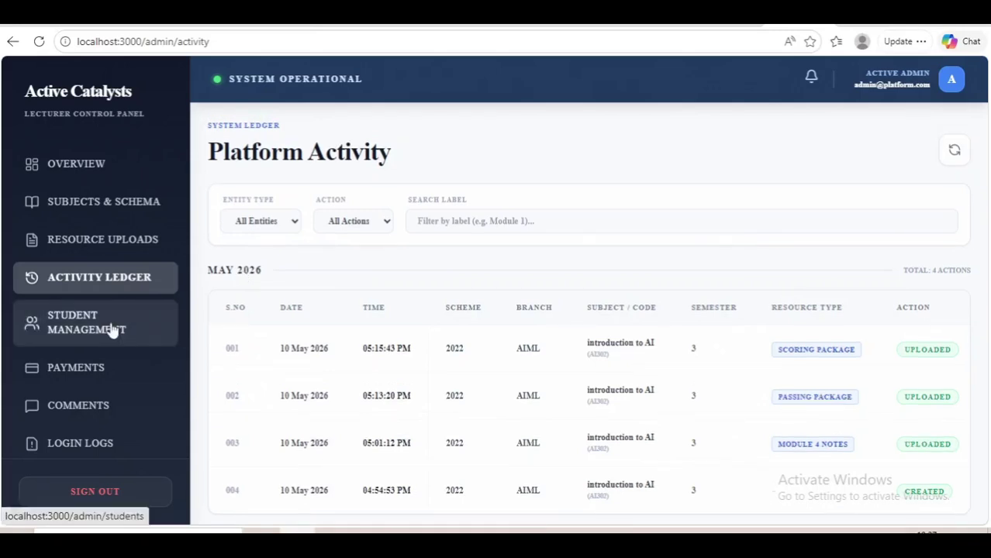
Open Student Management and review the enrollment summary and the monthly student lists
{"action": "left_click", "coordinate": [112, 332]}
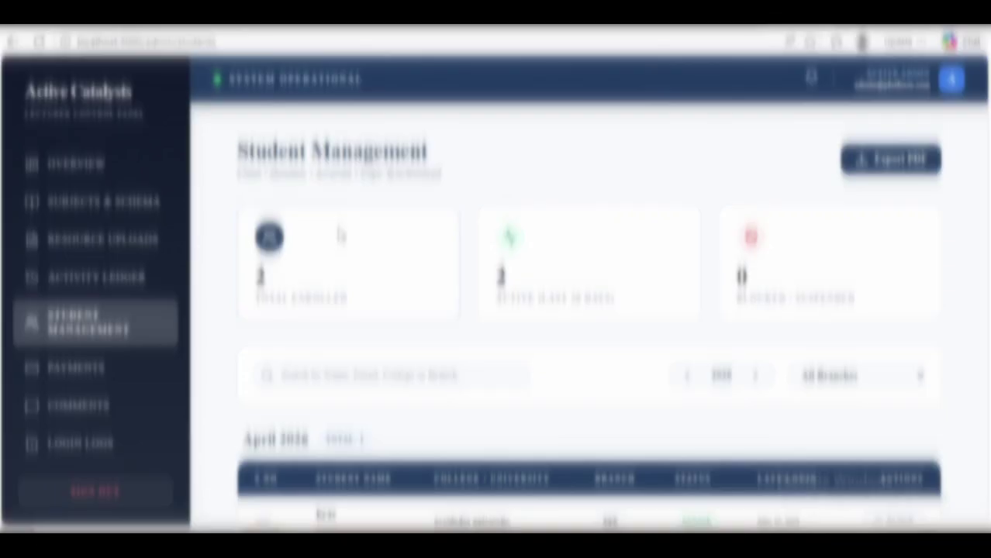
{"action": "scroll", "coordinate": [376, 403], "scroll_direction": "down", "scroll_amount": 1}
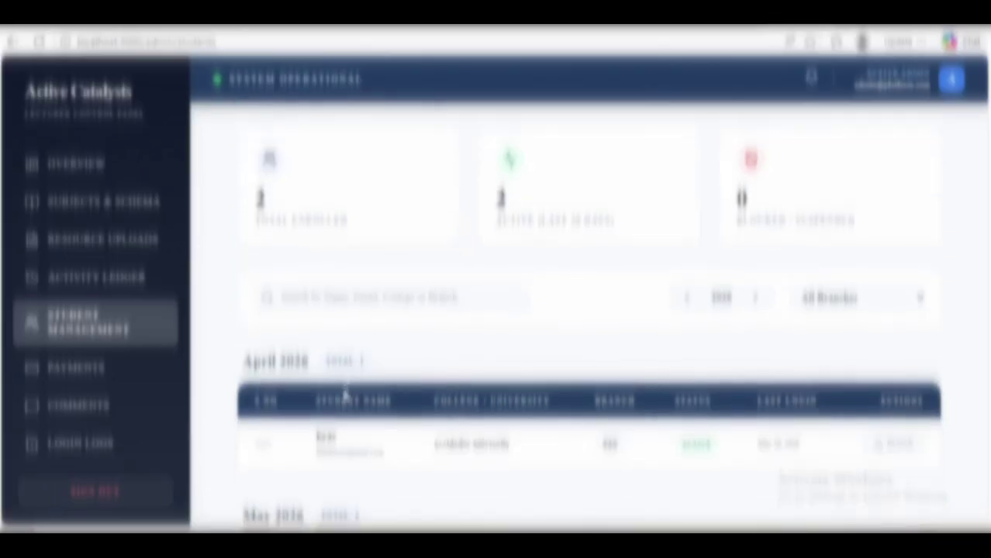
{"action": "scroll", "coordinate": [347, 395], "scroll_direction": "down", "scroll_amount": 1}
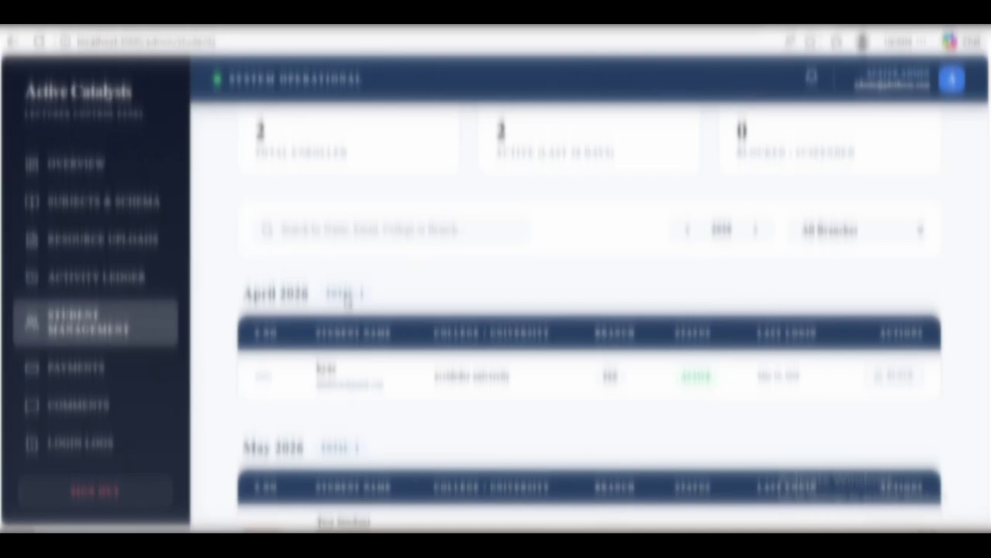